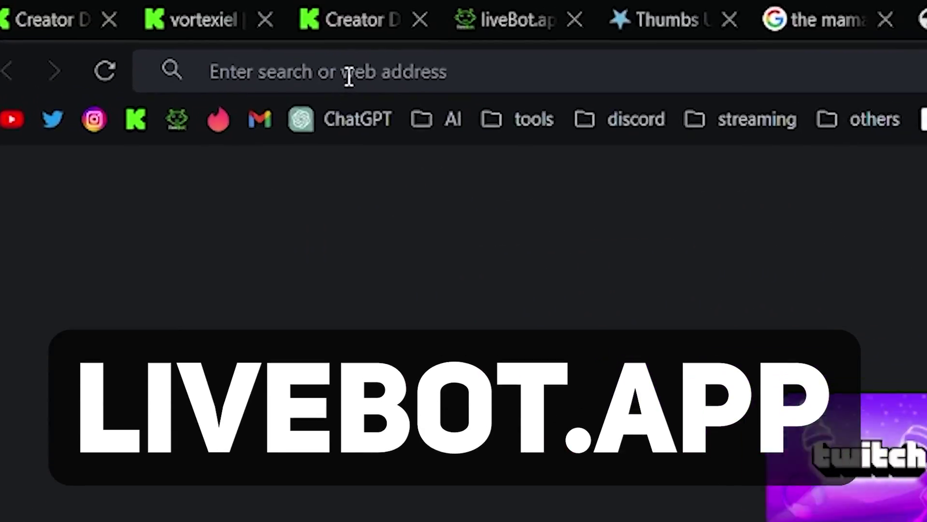
Step: Load the livebot.app website
type("livebot.")
type("app")
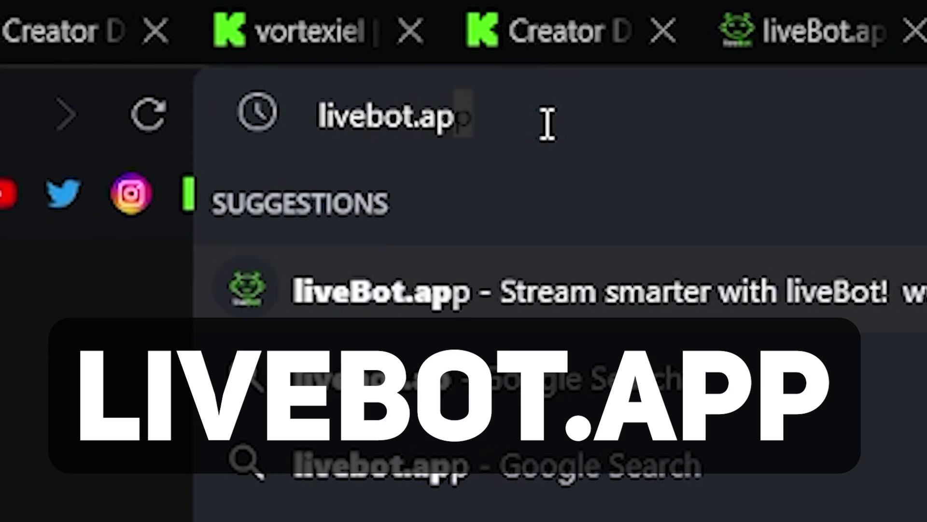
key("Return")
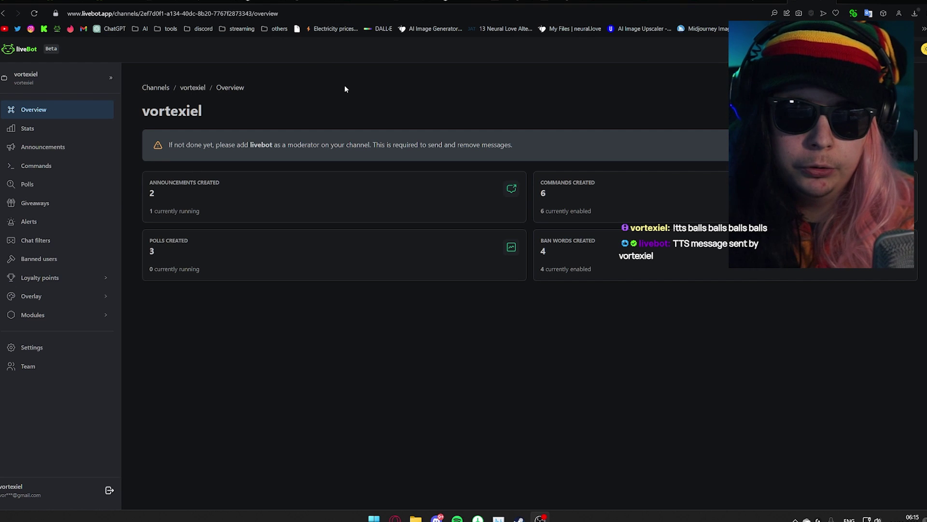
Step: Open the TTS module configuration from Modules and start the message pattern with %
left_click(26, 316)
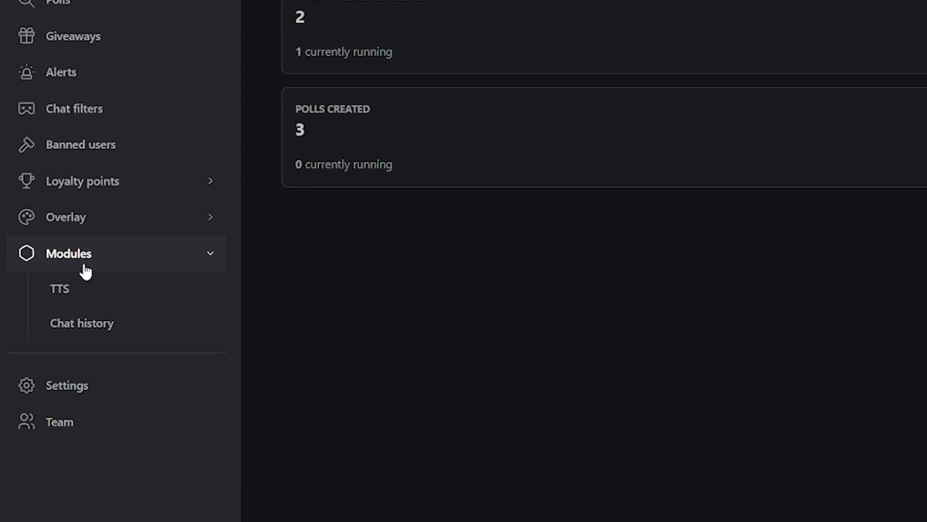
left_click(123, 253)
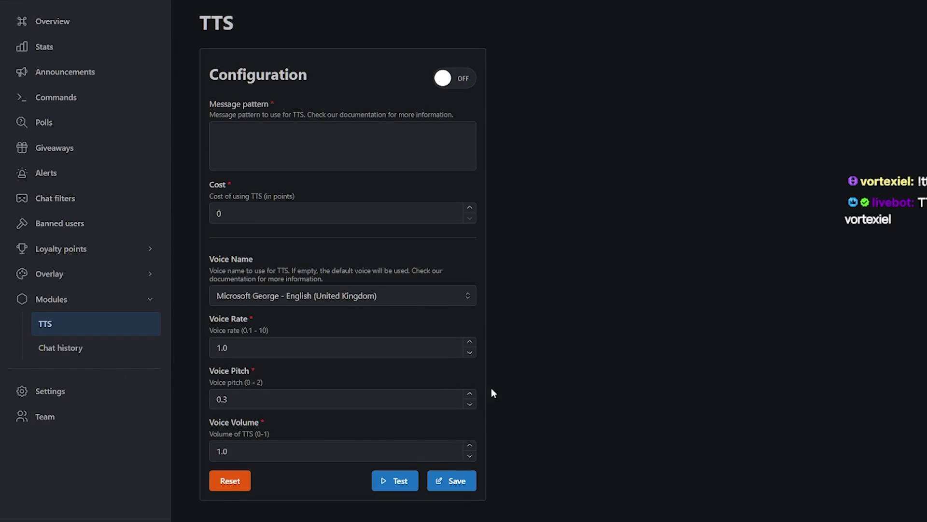
left_click(393, 150)
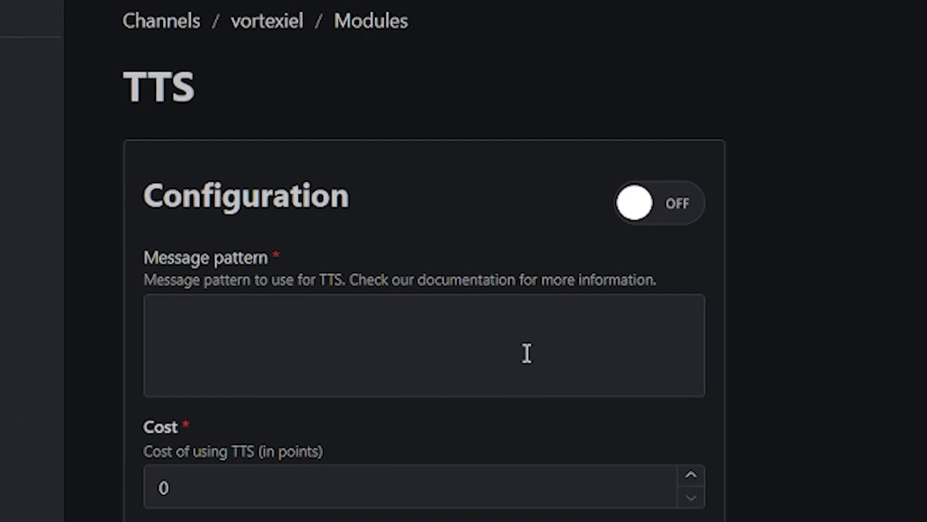
type("%")
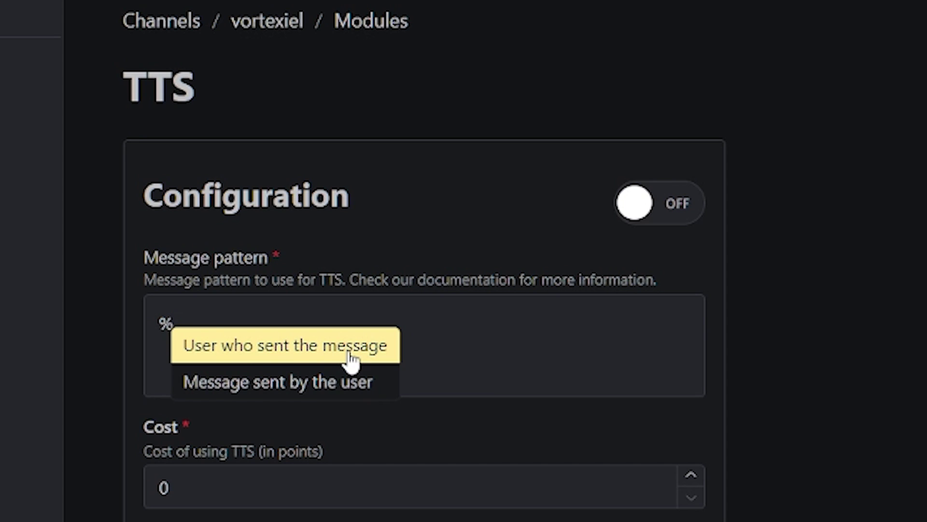
Step: Build the TTS message pattern from the sender's username variable, 'is', and the chat message variable
left_click(358, 391)
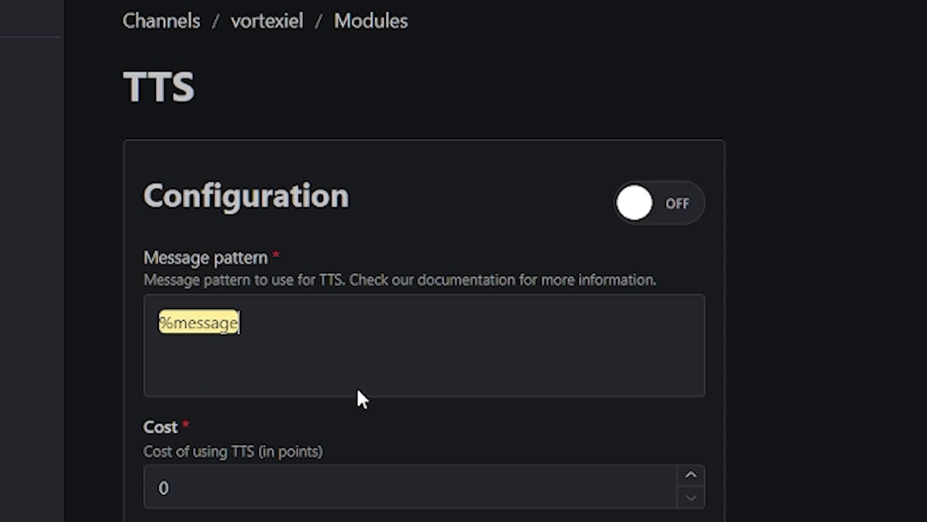
key("BackSpace")
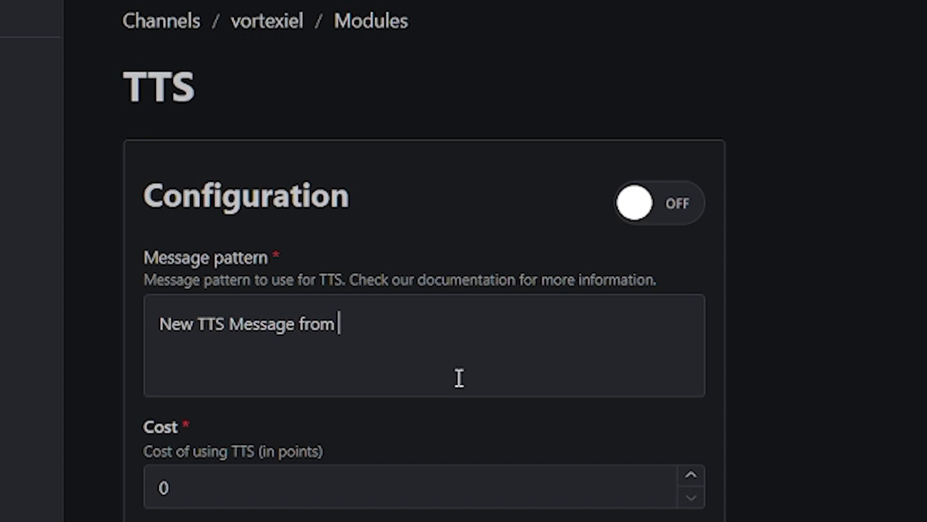
type("%")
left_click(309, 344)
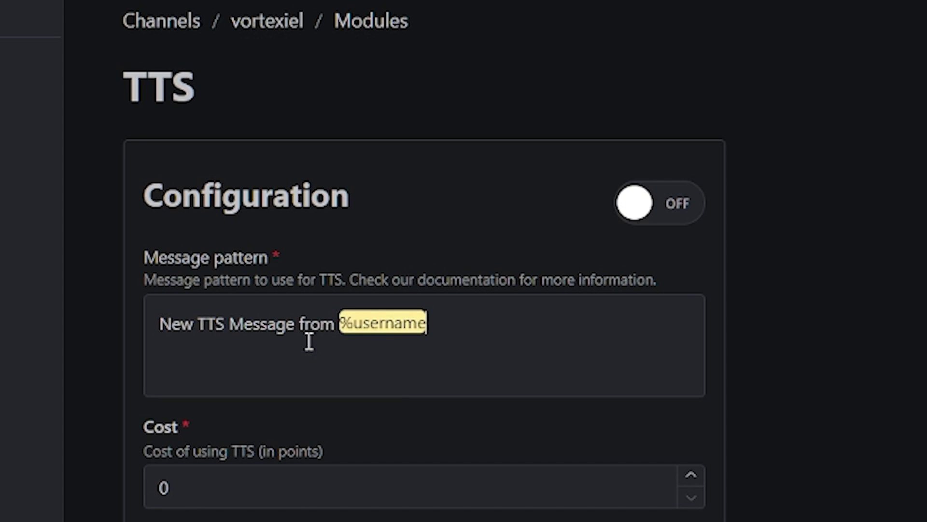
type("is %")
left_click(555, 378)
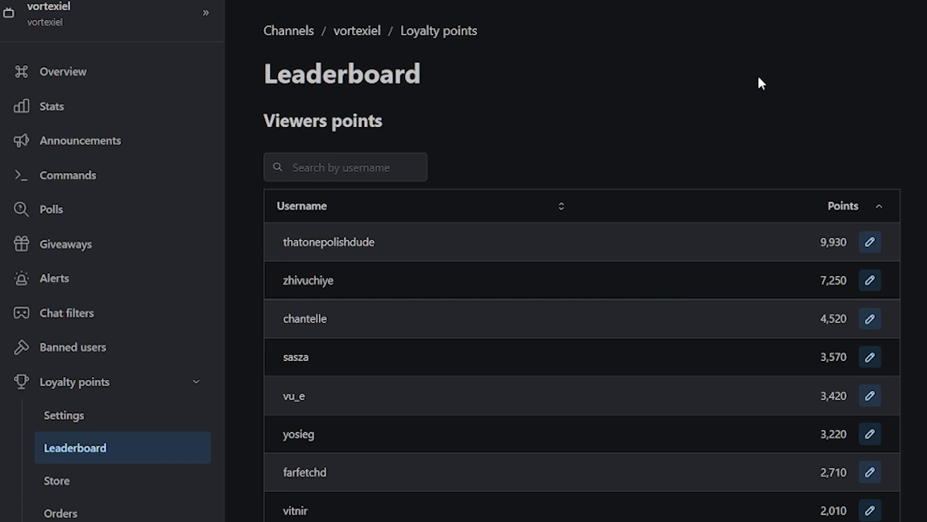
Step: Open the Loyalty points settings page
scroll(825, 106, "down", 2)
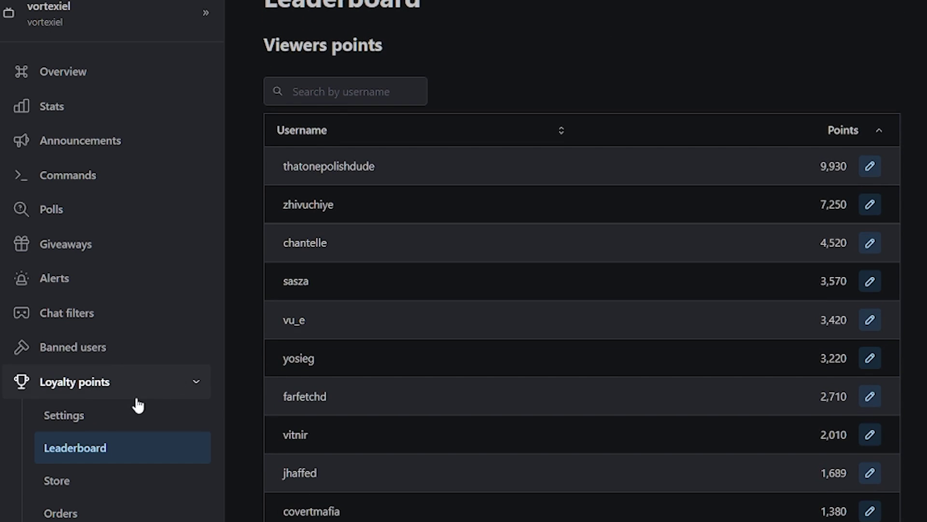
left_click(127, 414)
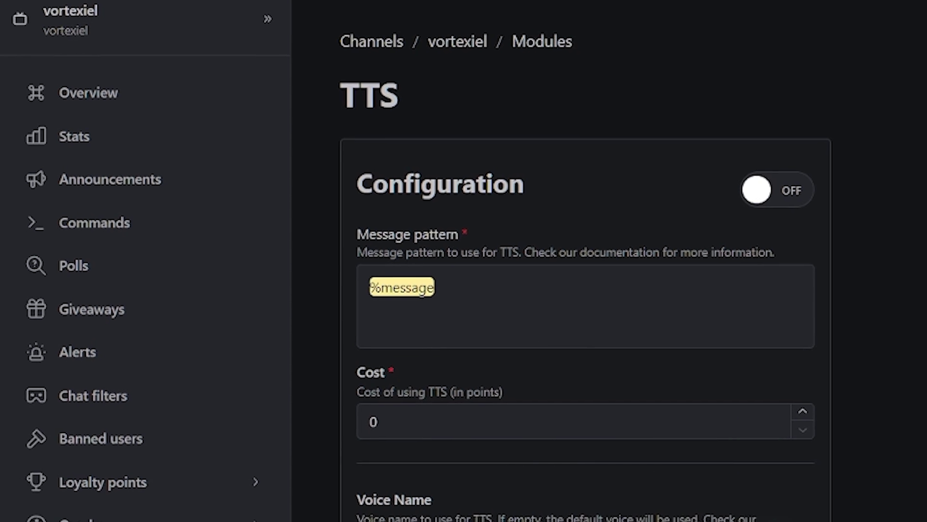
Step: Select Microsoft Filip - Slovak (Slovakia) from the Voice Name list
left_click(728, 395)
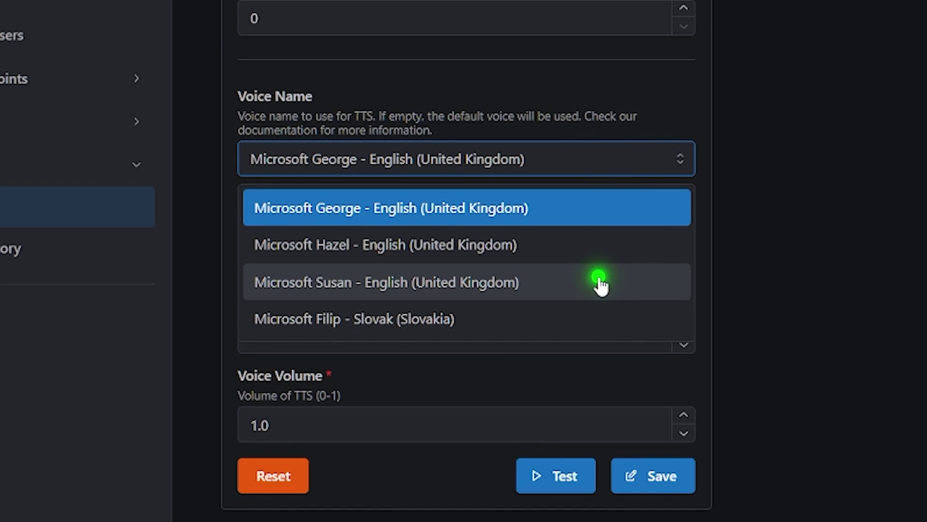
left_click(579, 320)
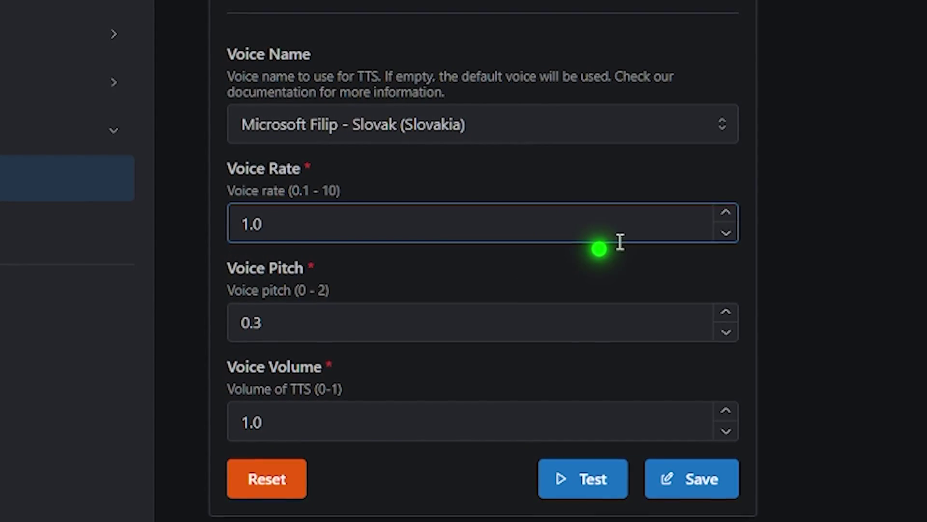
Step: Lower the voice rate to 0.4, pitch to 0.0 and volume to 0.5
left_click(726, 239)
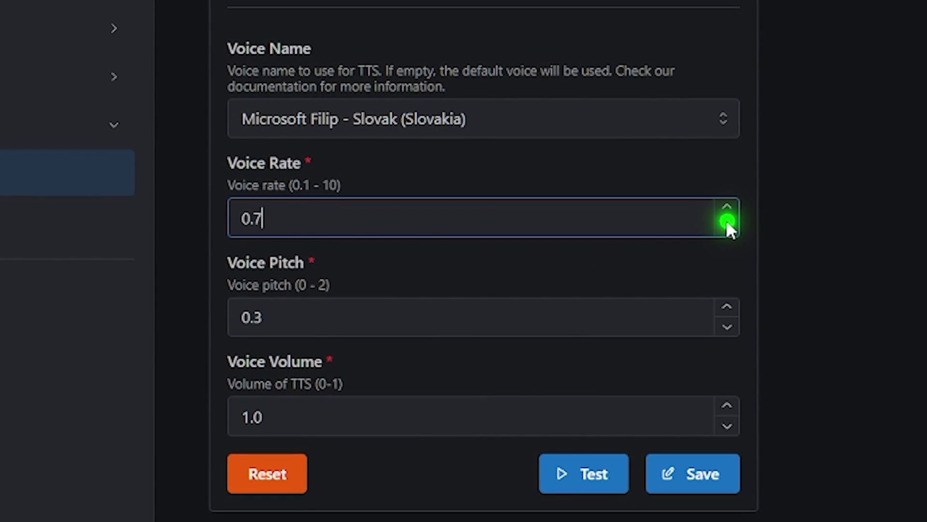
left_click(727, 227)
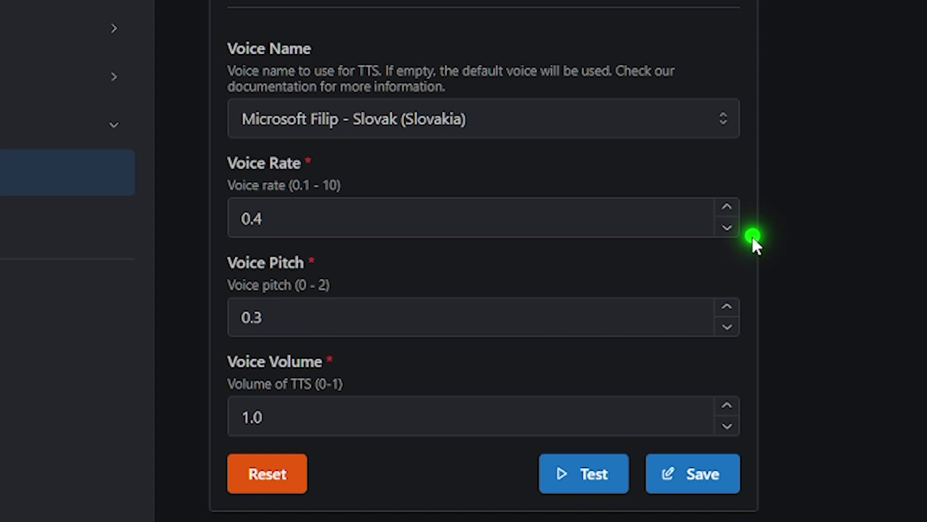
left_click(727, 327)
left_click(727, 327)
left_click(727, 327)
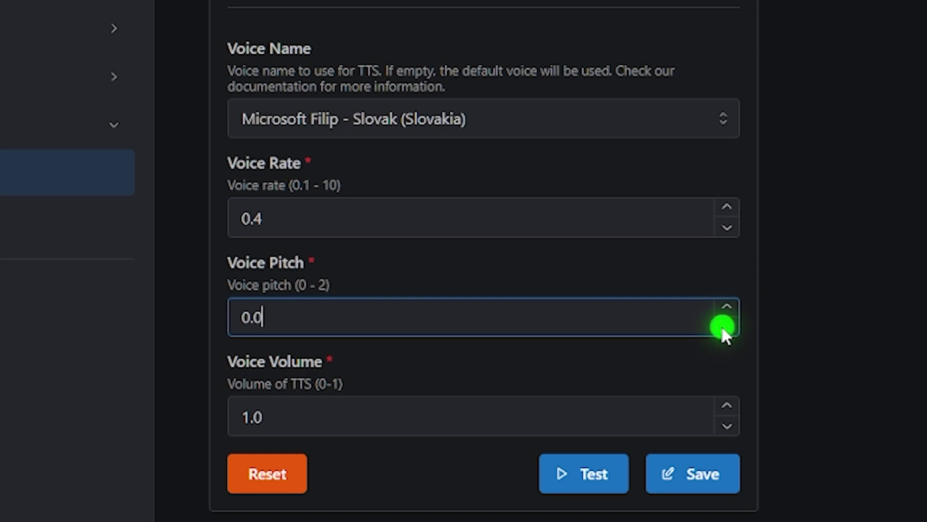
left_click(669, 258)
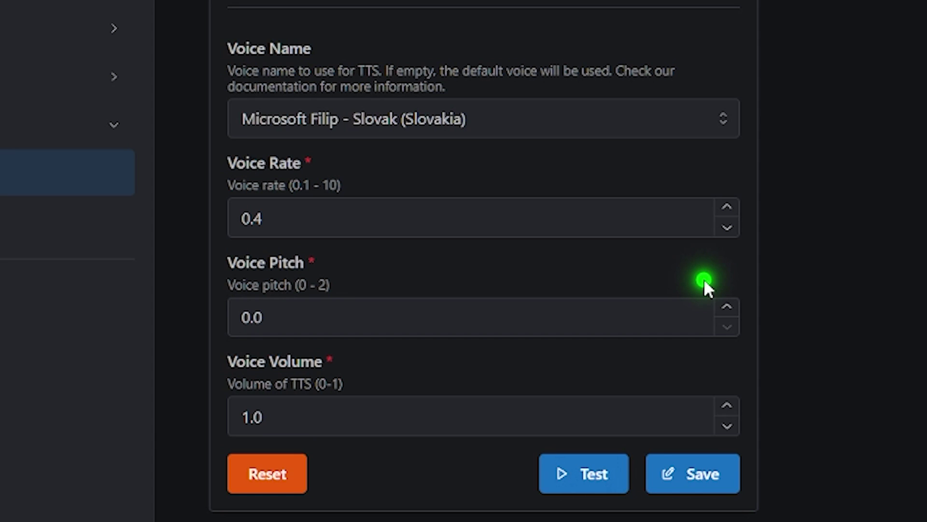
left_click(728, 424)
left_click(728, 424)
left_click(728, 425)
left_click(728, 424)
left_click(728, 425)
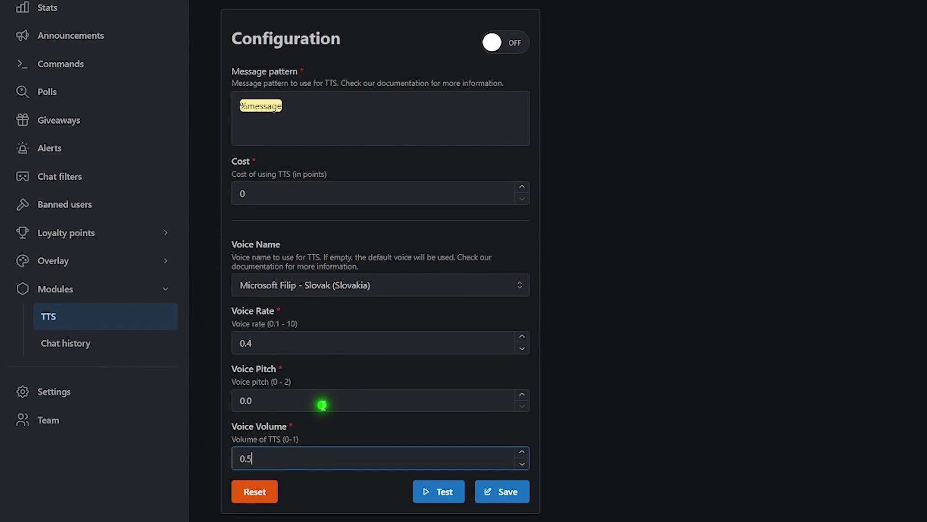
Step: Save the TTS configuration and switch the TTS module on
left_click(500, 490)
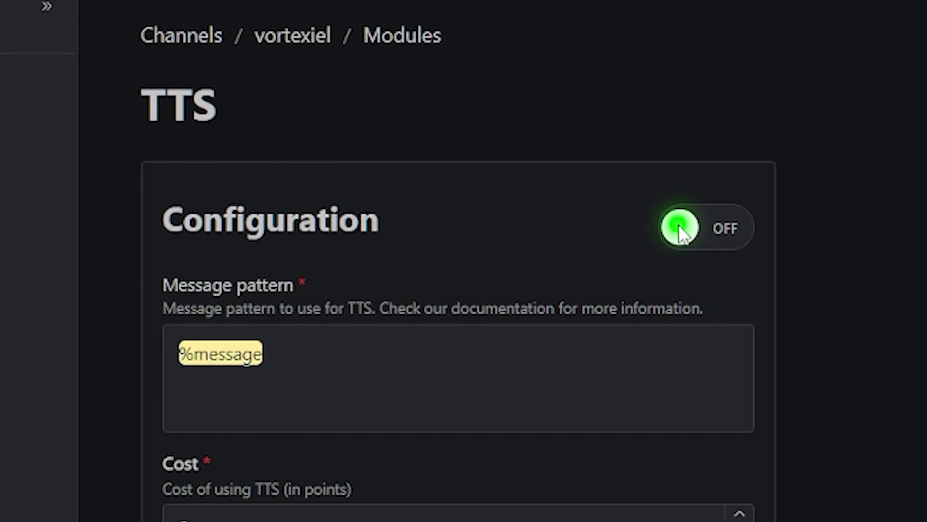
left_click(681, 228)
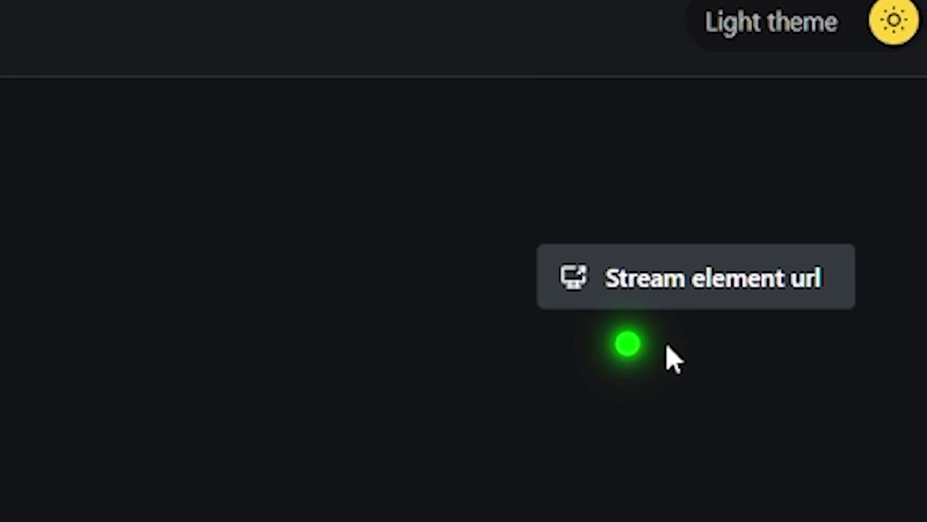
Step: Copy the TTS stream element URL and create an OBS browser source named TITTIES
left_click(815, 366)
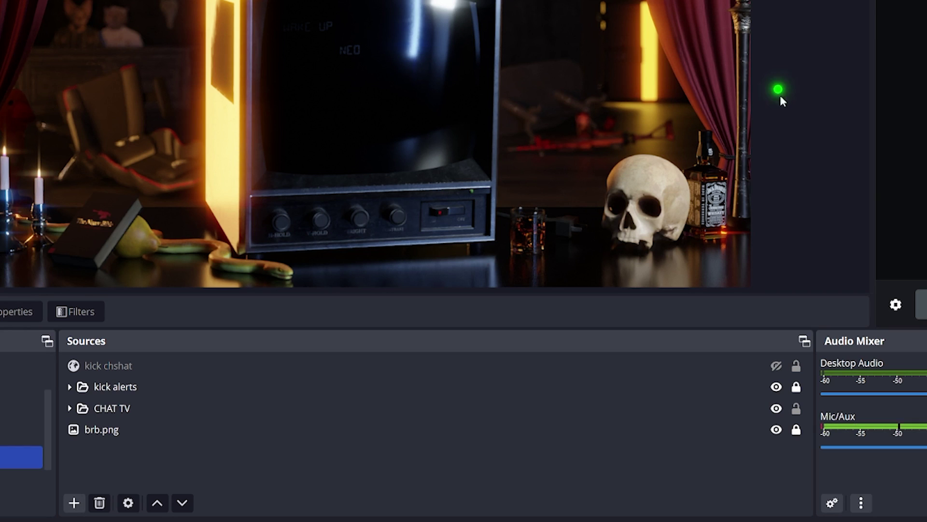
left_click(83, 501)
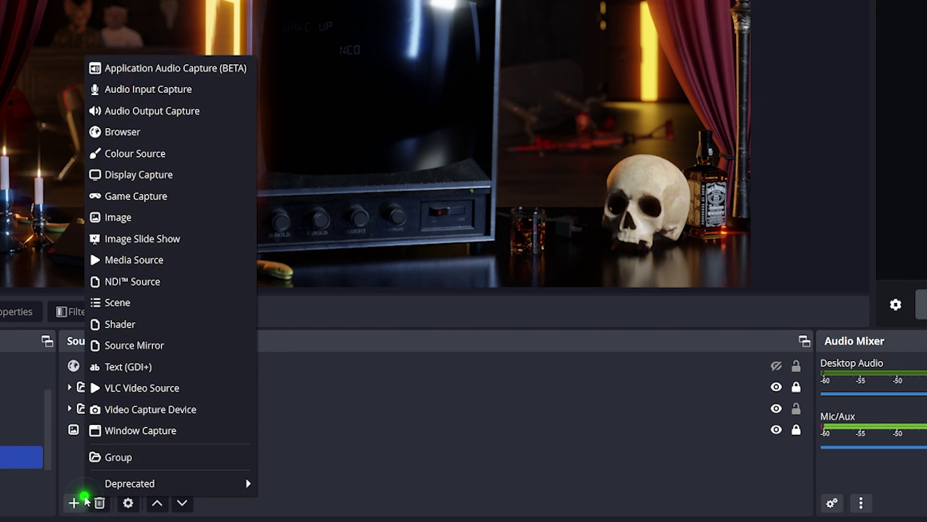
left_click(215, 135)
type("TIT")
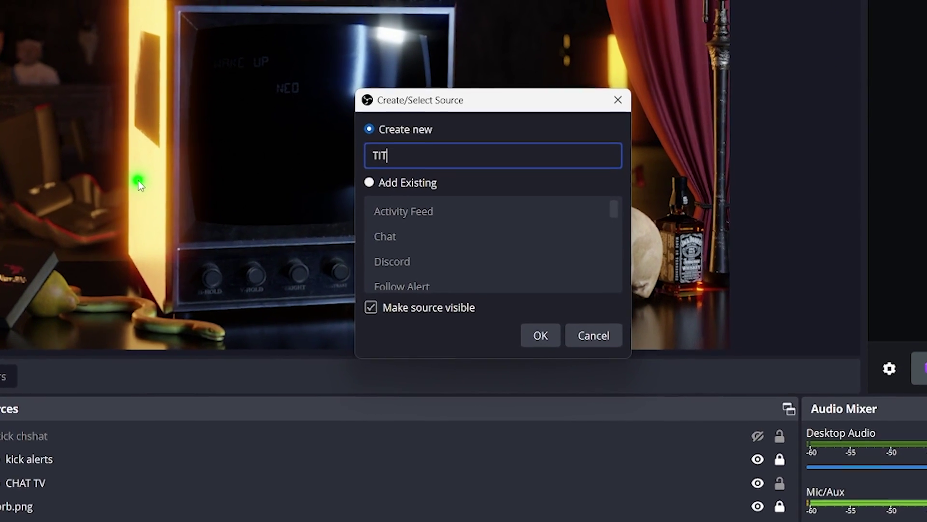
type("TIES")
left_click(541, 335)
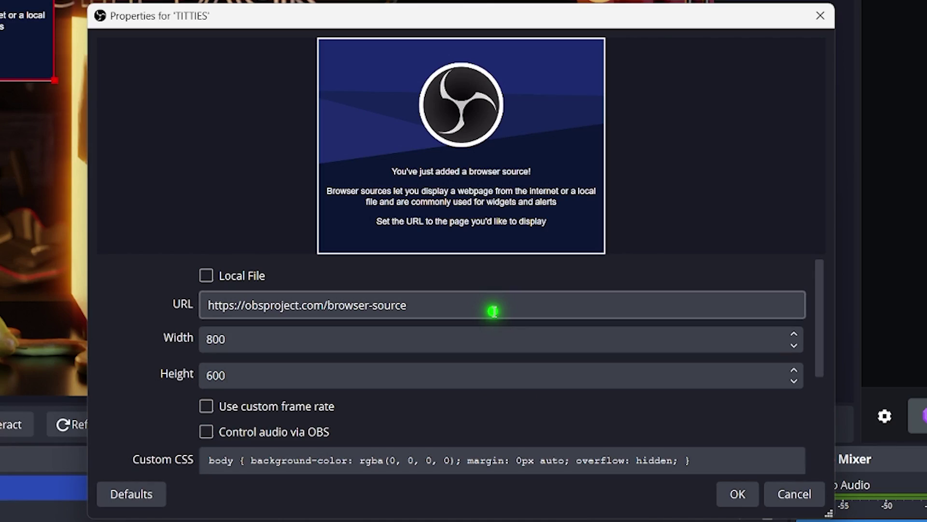
Step: Replace the browser source's default URL with the LiveBot TTS stream URL
left_click_drag(492, 310, 155, 311)
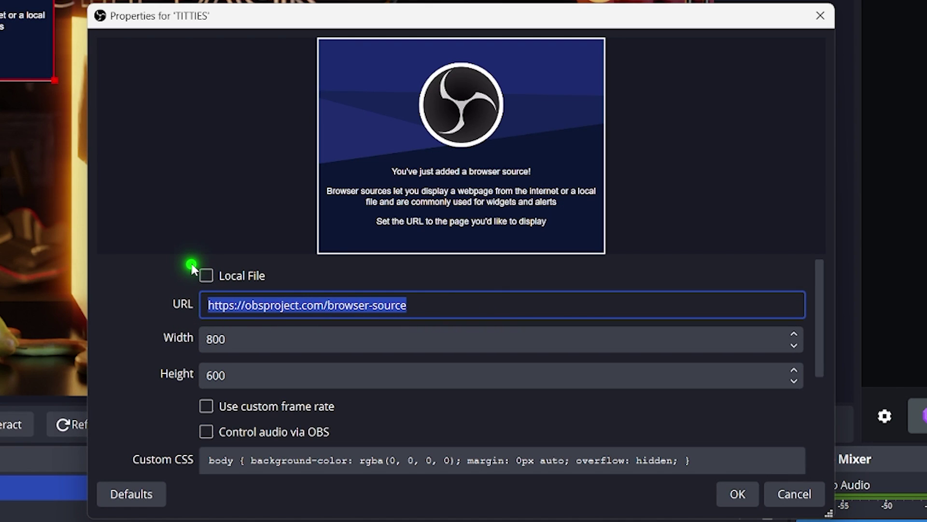
key("ctrl+v")
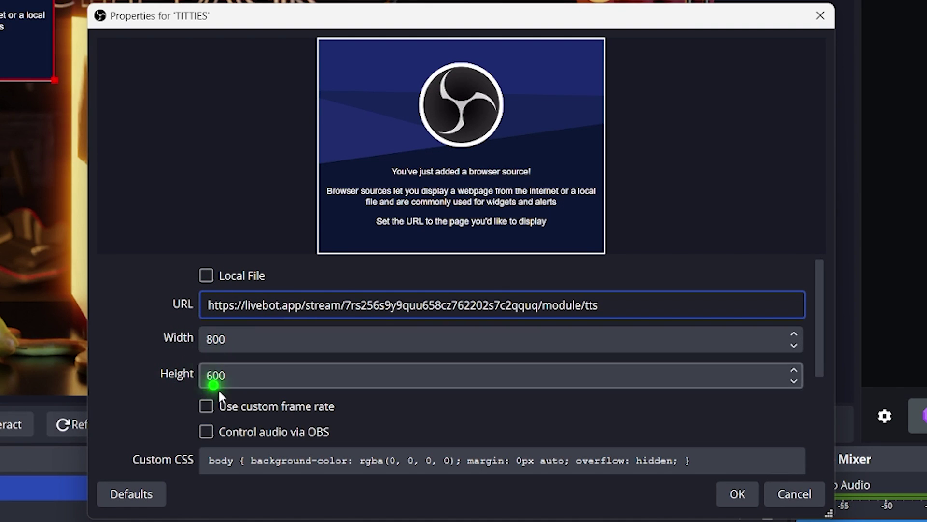
left_click(736, 492)
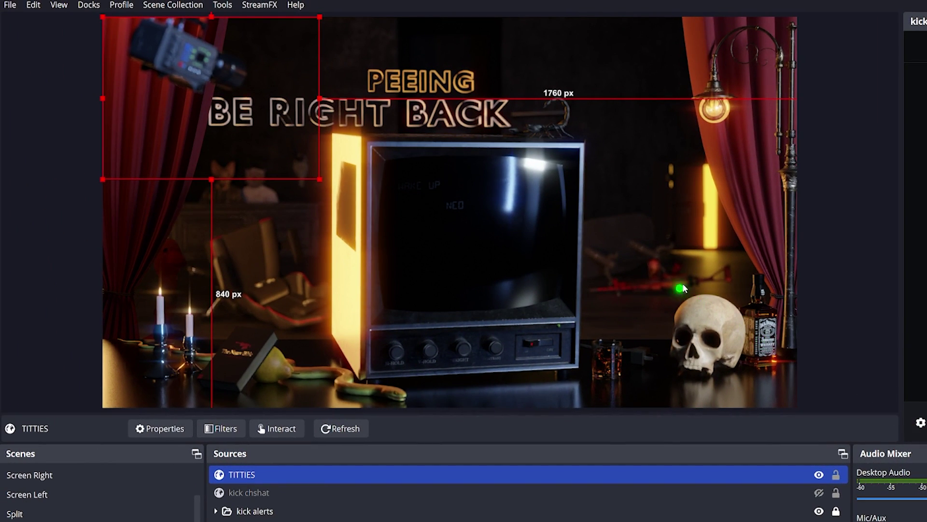
Step: Position the TITTIES source over the TV screen and lock it
left_click_drag(768, 281, 705, 79)
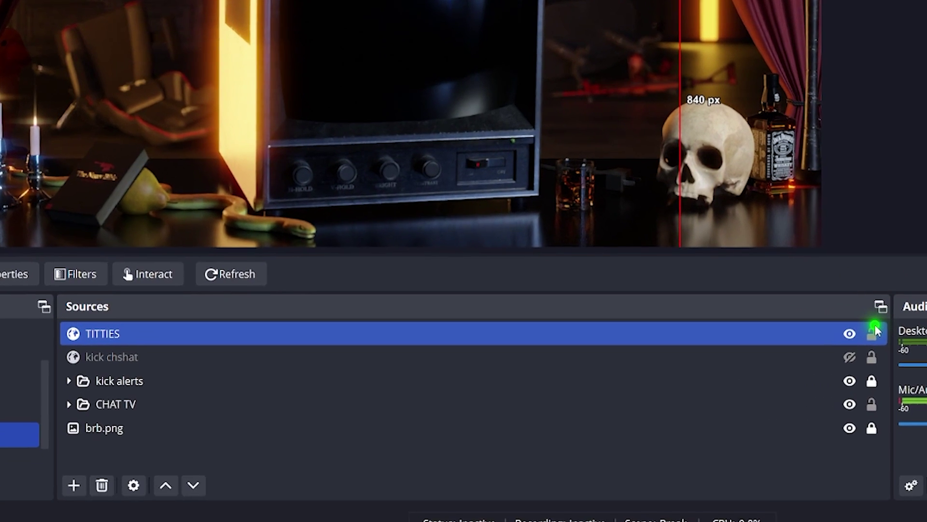
left_click(836, 474)
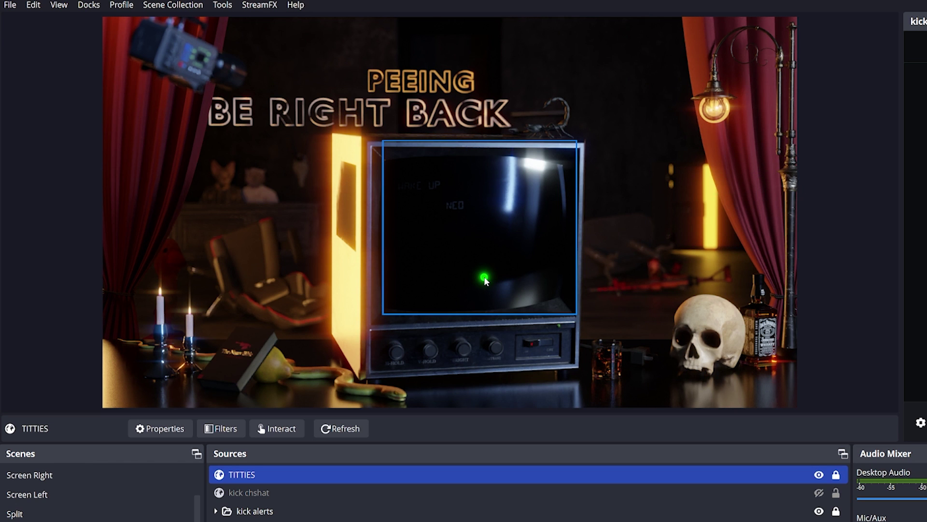
left_click_drag(484, 279, 444, 283)
left_click(797, 164)
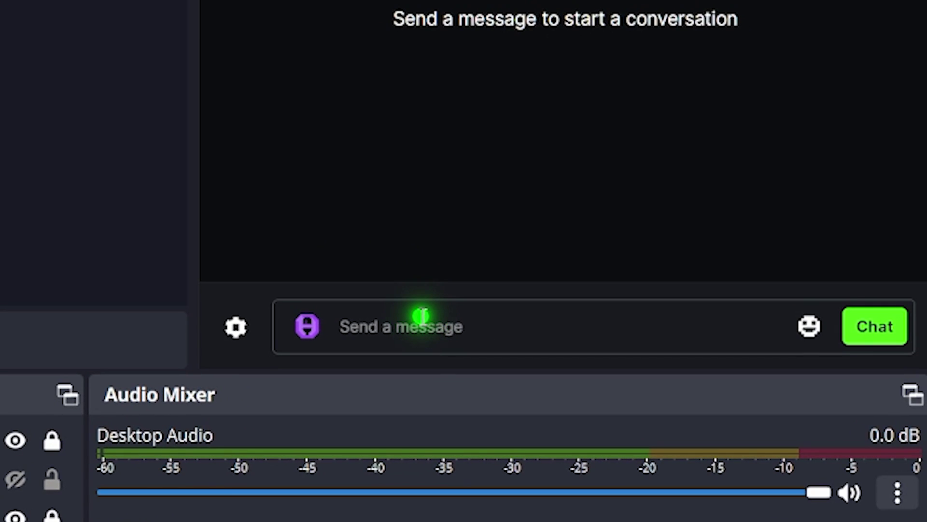
Step: Send '!tts cock cand balls' as a test message in Kick chat
left_click(421, 316)
type("!tts")
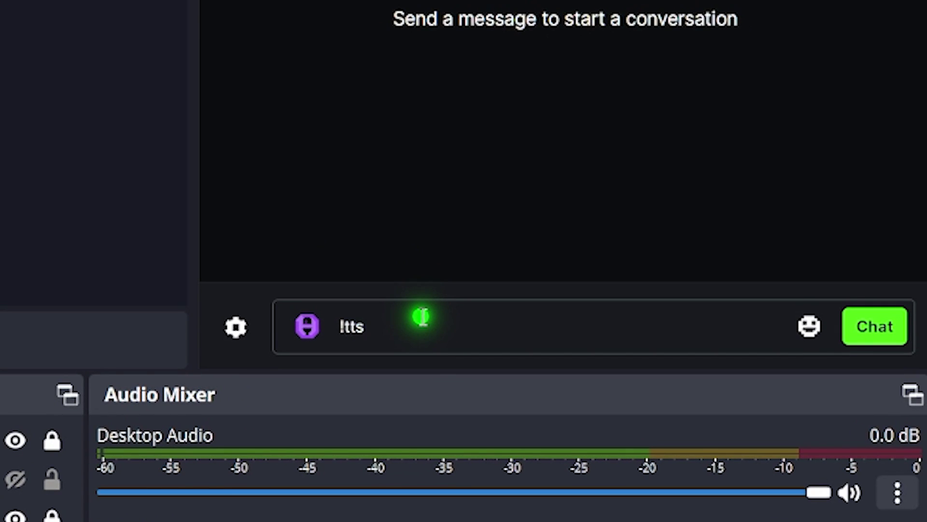
type(" cock cand bal")
type("ls")
key("Return")
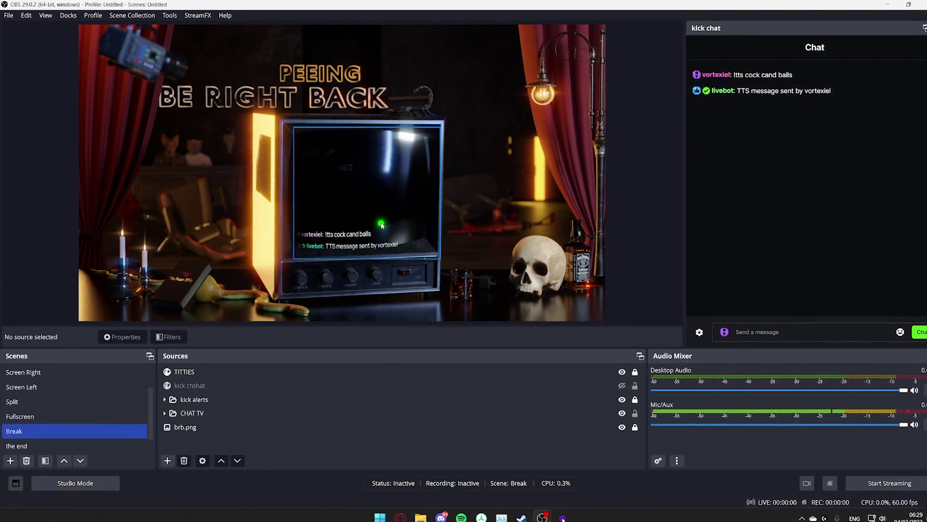
left_click(381, 225)
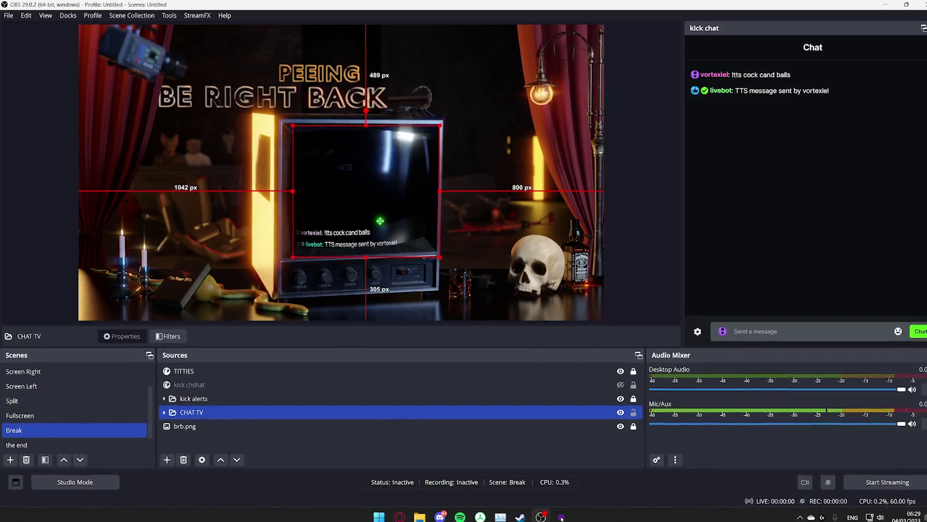
left_click(681, 182)
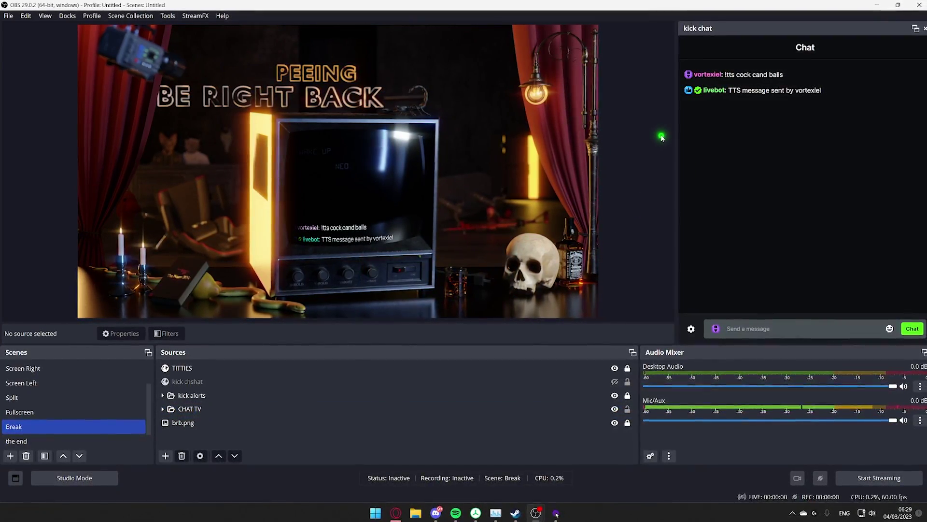